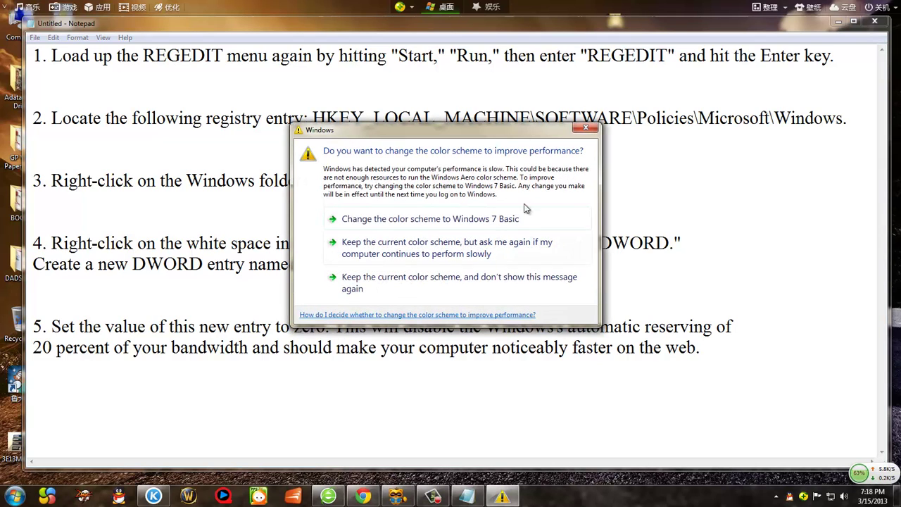
Step: Dismiss the colour-scheme warning and replace step 5's 20 percent bandwidth figure with 80
{"action": "left_click", "coordinate": [595, 127]}
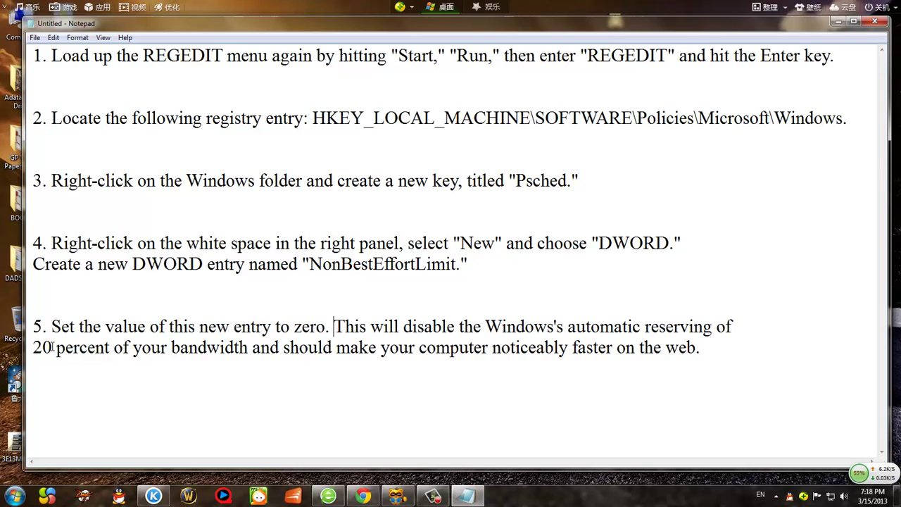
{"action": "left_click_drag", "start_coordinate": [53, 347], "coordinate": [34, 346]}
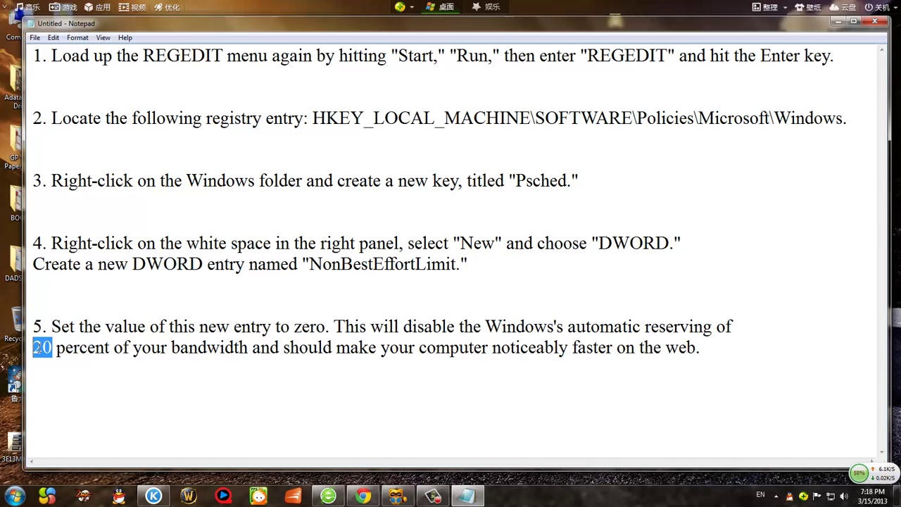
{"action": "type", "text": "80"}
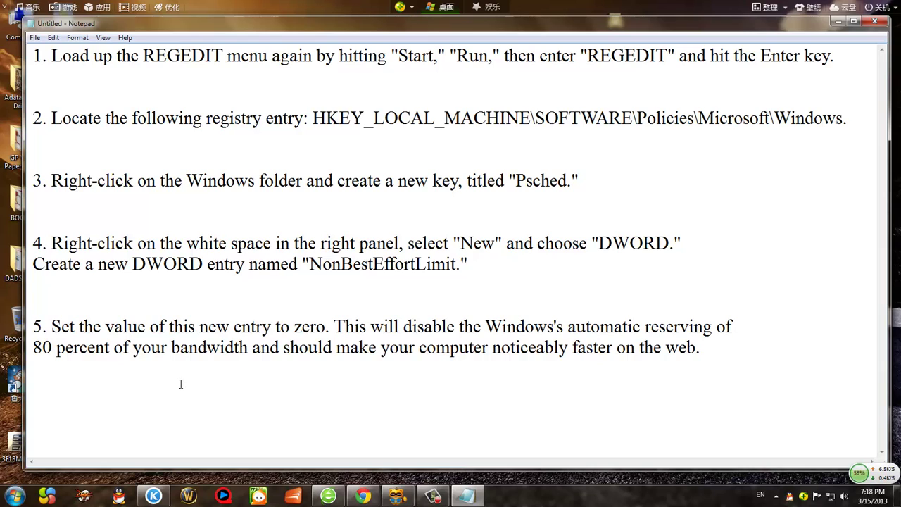
{"action": "left_click", "coordinate": [14, 496]}
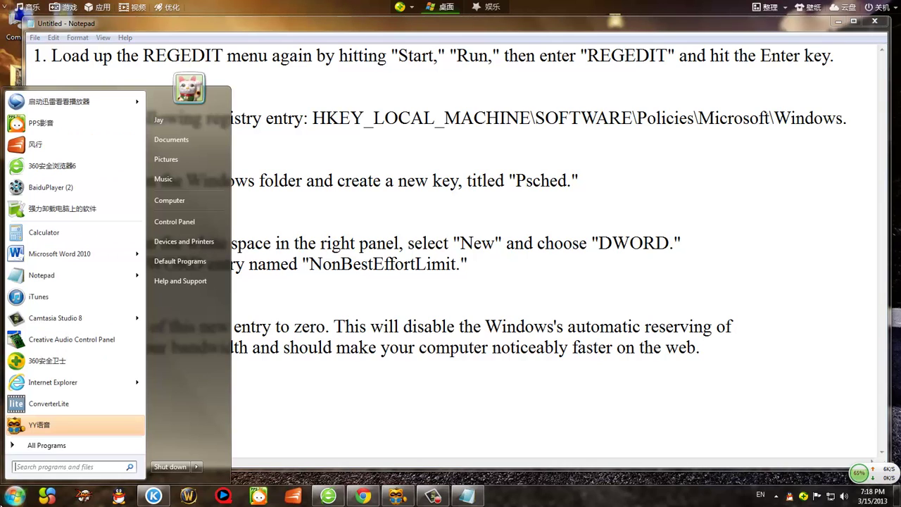
Step: Run regedit from the Win+R Run box to launch Registry Editor
{"action": "left_click", "coordinate": [266, 401]}
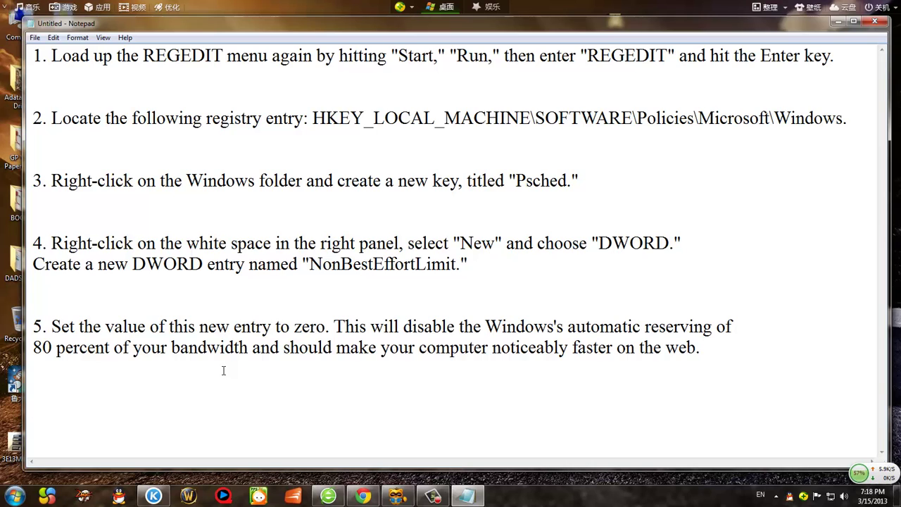
{"action": "key", "text": "super+r"}
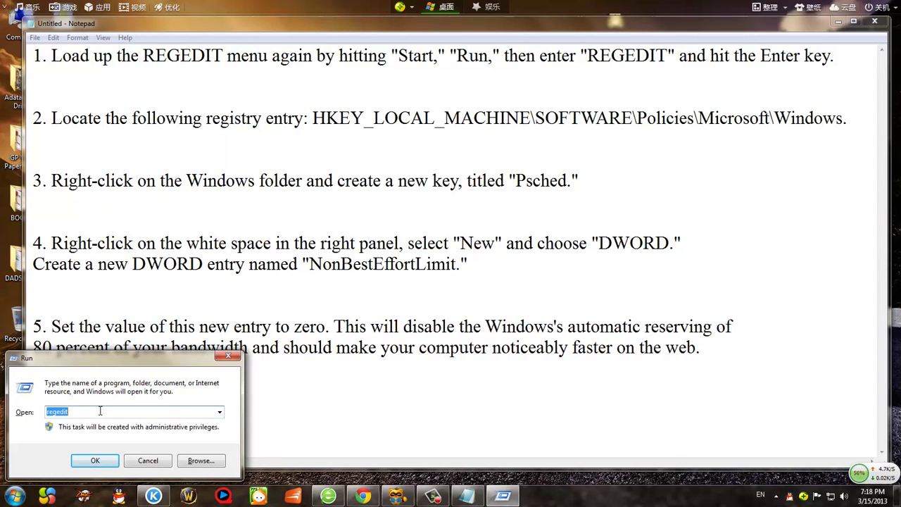
{"action": "left_click_drag", "start_coordinate": [143, 56], "coordinate": [224, 57]}
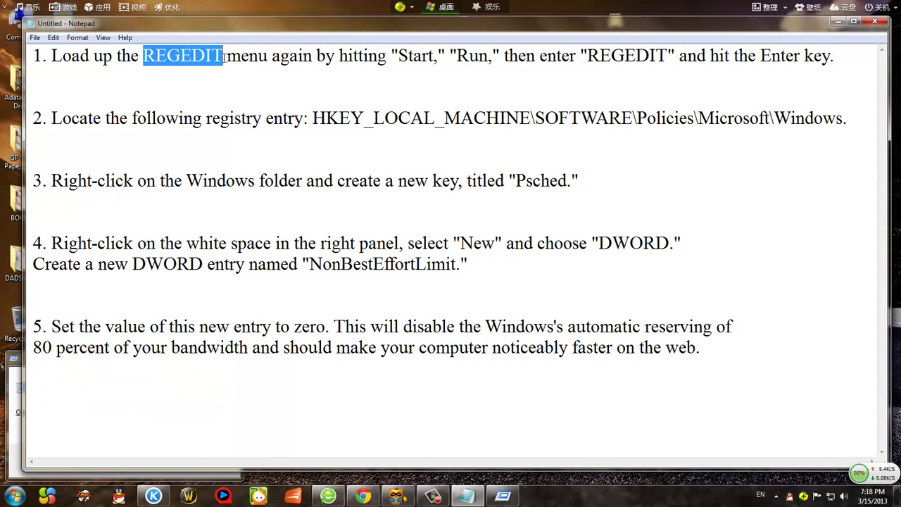
{"action": "left_click", "coordinate": [15, 436]}
{"action": "type", "text": "regedit"}
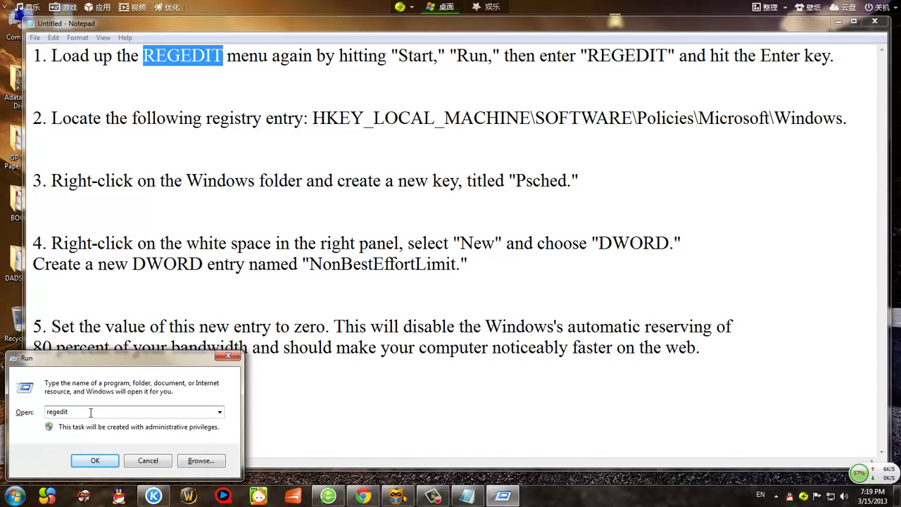
{"action": "key", "text": "Return"}
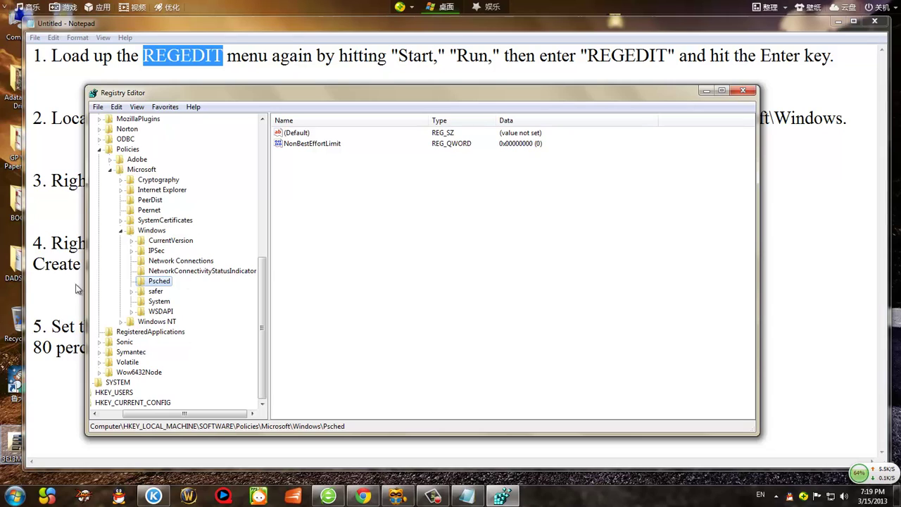
Step: Delete the Psched key under Policies\Microsoft\Windows, confirming with Yes
{"action": "right_click", "coordinate": [158, 282]}
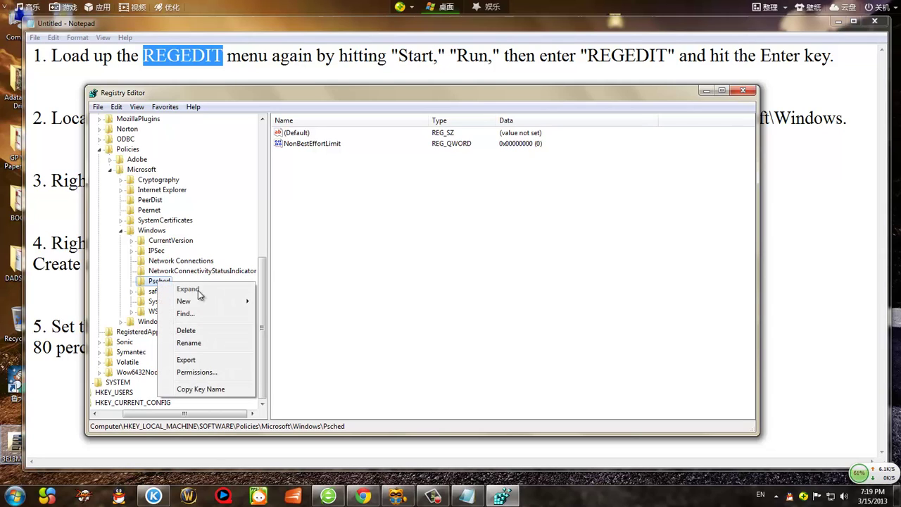
{"action": "left_click", "coordinate": [198, 331]}
{"action": "left_click", "coordinate": [508, 246]}
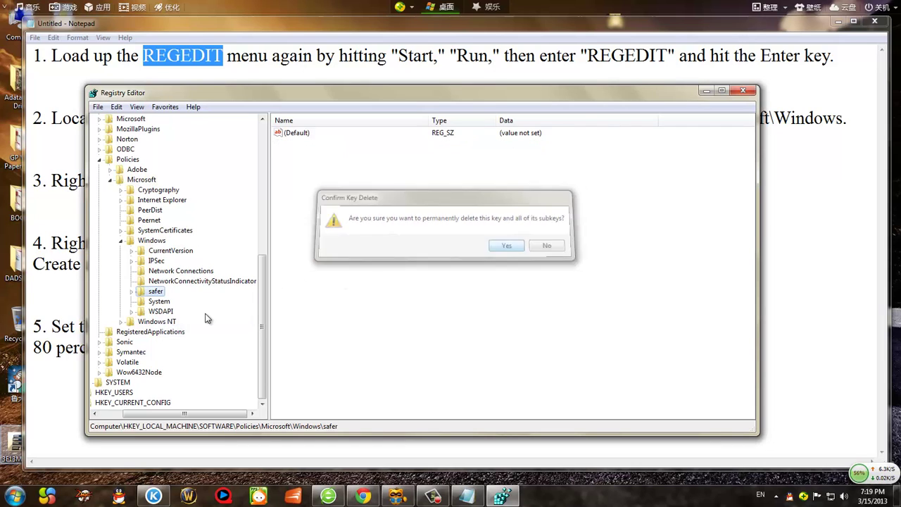
Step: Collapse Policies, SOFTWARE and HKEY_LOCAL_MACHINE in the key tree
{"action": "scroll", "coordinate": [262, 282], "scroll_direction": "up", "scroll_amount": 3}
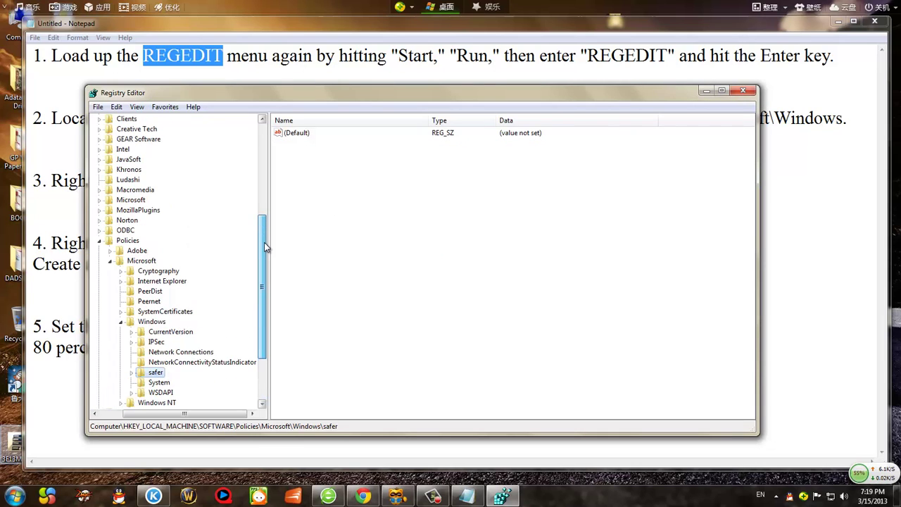
{"action": "left_click", "coordinate": [100, 241]}
{"action": "left_click_drag", "start_coordinate": [261, 272], "coordinate": [265, 192]}
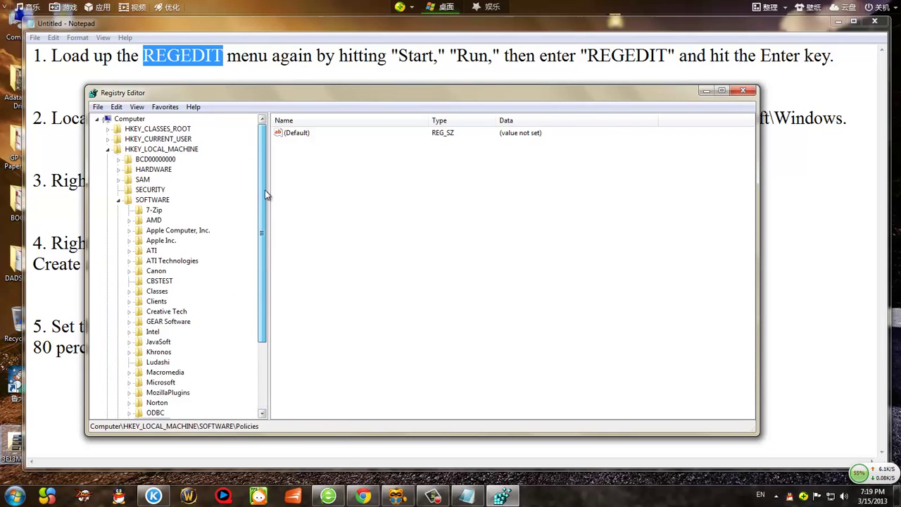
{"action": "left_click", "coordinate": [118, 200]}
{"action": "left_click", "coordinate": [107, 149]}
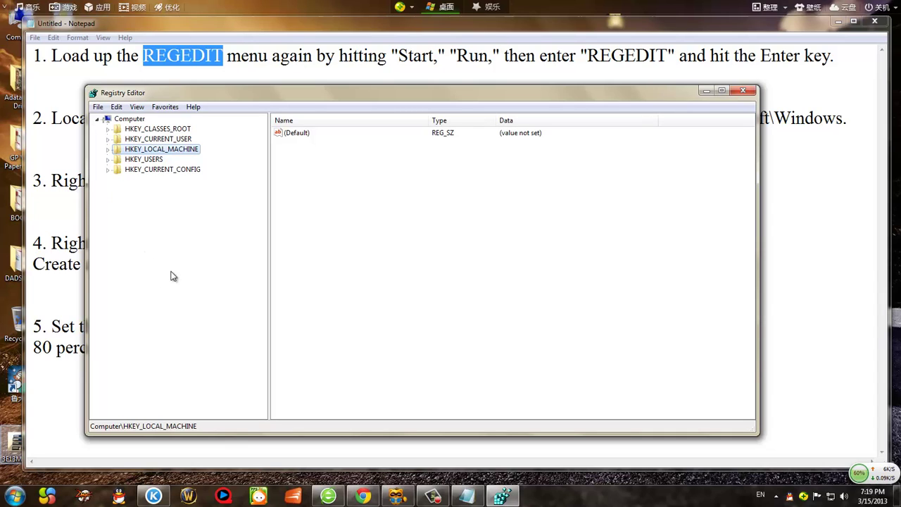
Step: Expand HKEY_LOCAL_MACHINE, SOFTWARE and Policies in the key tree
{"action": "left_click", "coordinate": [108, 149]}
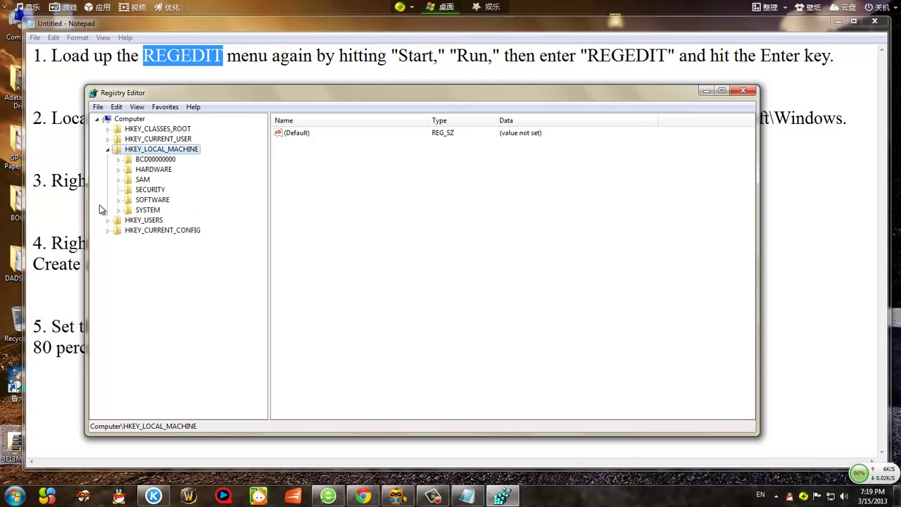
{"action": "left_click_drag", "start_coordinate": [283, 94], "coordinate": [283, 152]}
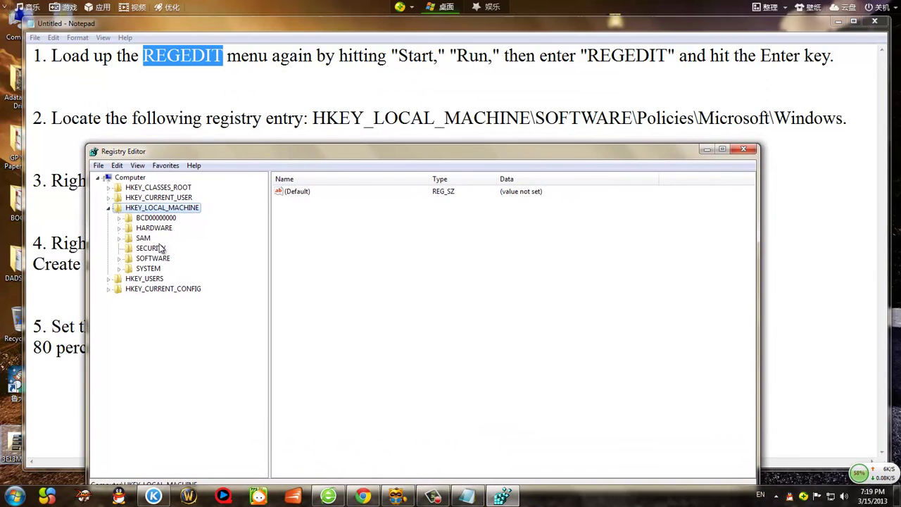
{"action": "left_click", "coordinate": [119, 258]}
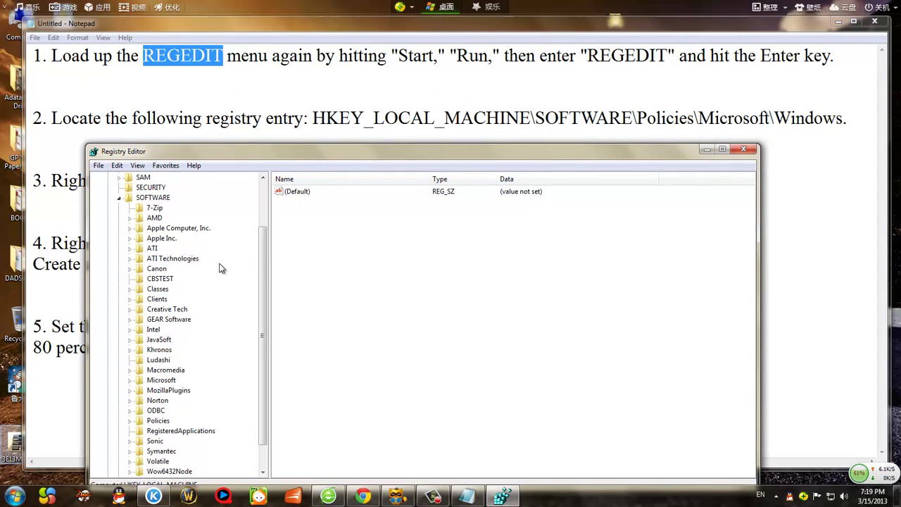
{"action": "scroll", "coordinate": [262, 289], "scroll_direction": "down", "scroll_amount": 1}
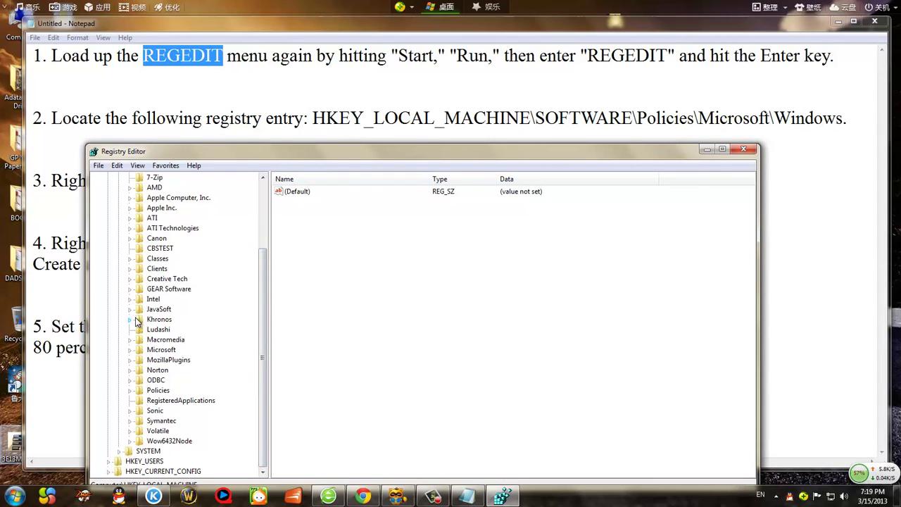
{"action": "left_click_drag", "start_coordinate": [267, 310], "coordinate": [263, 331]}
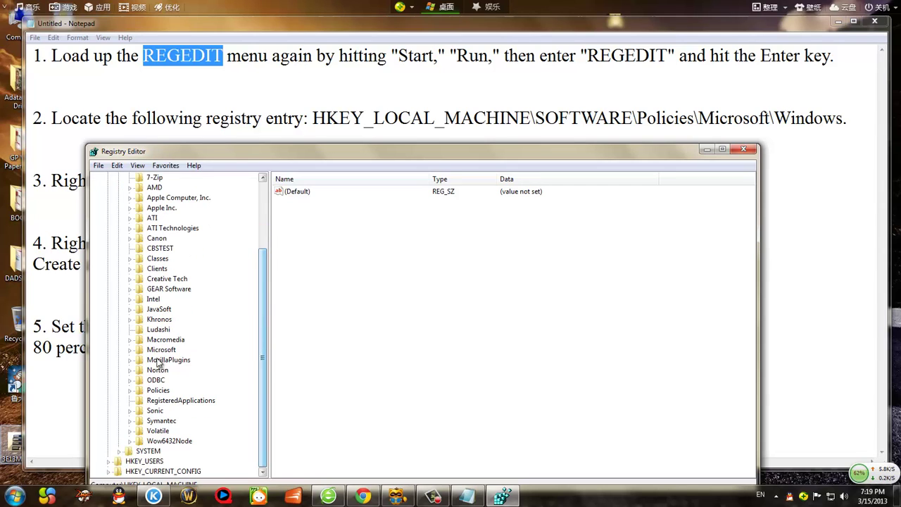
{"action": "left_click", "coordinate": [130, 391]}
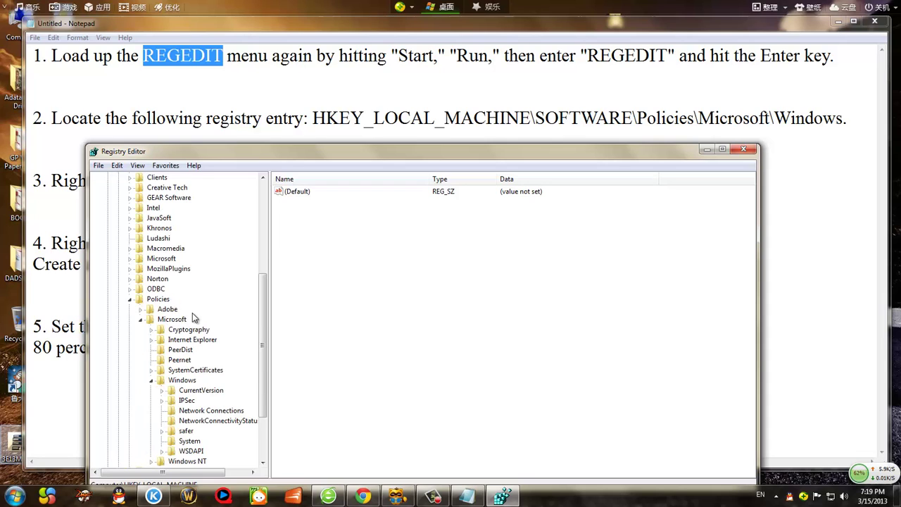
Step: Expand Microsoft and Windows under Policies to list subkeys like CurrentVersion, IPSec and WSDAPI
{"action": "scroll", "coordinate": [192, 315], "scroll_direction": "down", "scroll_amount": 1}
{"action": "left_click", "coordinate": [151, 349]}
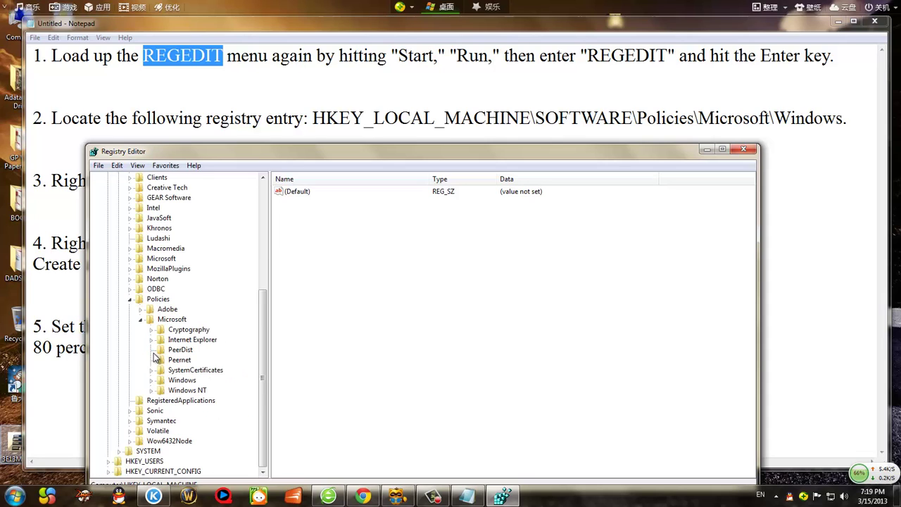
{"action": "left_click", "coordinate": [140, 320]}
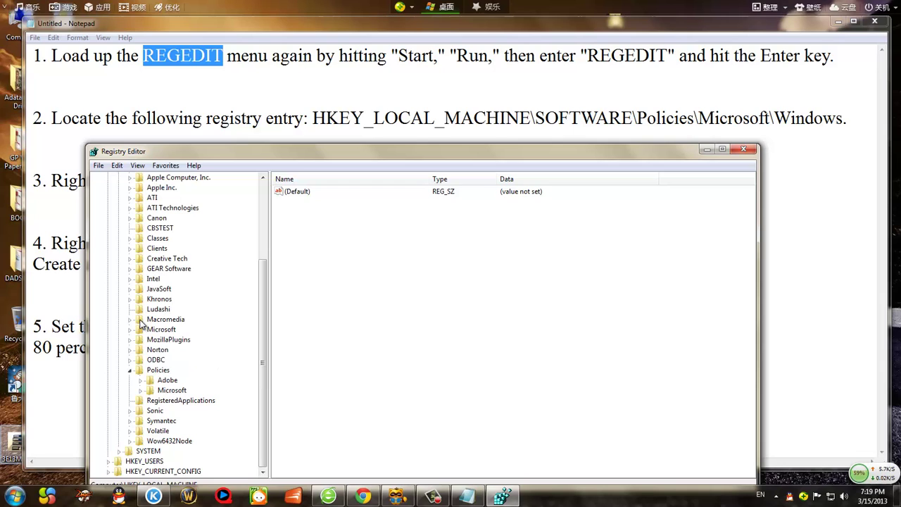
{"action": "left_click", "coordinate": [142, 391]}
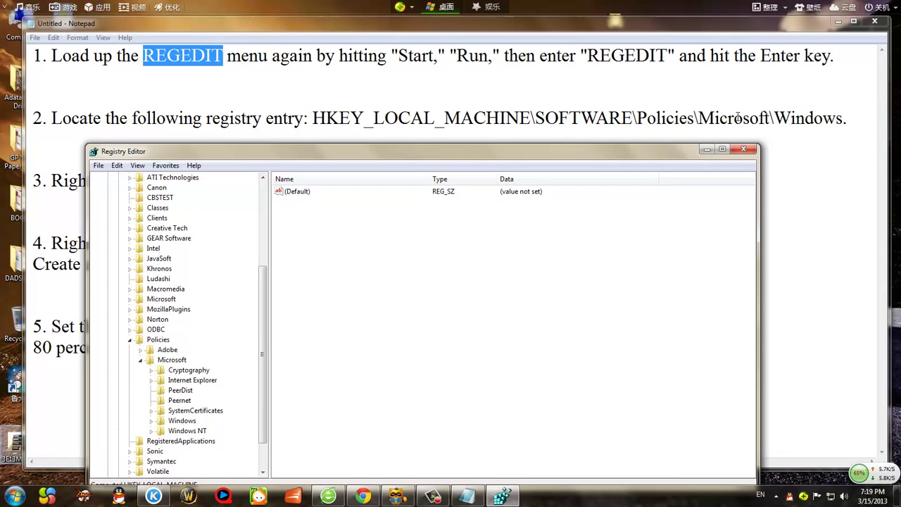
{"action": "left_click", "coordinate": [151, 420]}
{"action": "scroll", "coordinate": [309, 371], "scroll_direction": "down", "scroll_amount": 2}
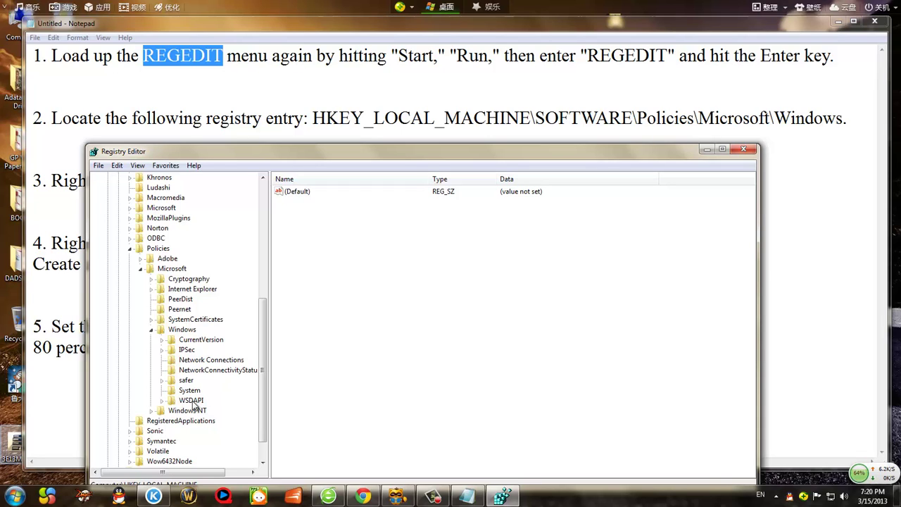
Step: Create a new key under HKEY_LOCAL_MACHINE\SOFTWARE\Policies\Microsoft\Windows
{"action": "right_click", "coordinate": [189, 330]}
{"action": "mouse_move", "coordinate": [206, 348]}
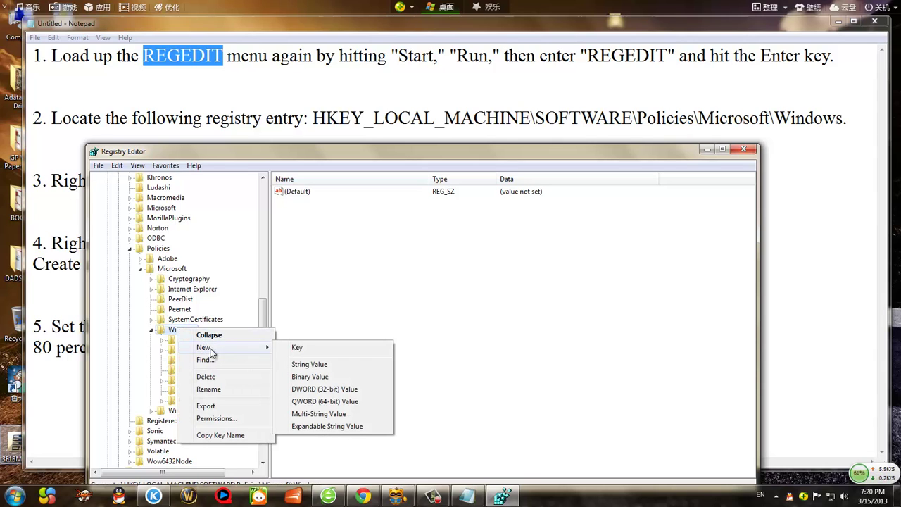
{"action": "left_click", "coordinate": [301, 349]}
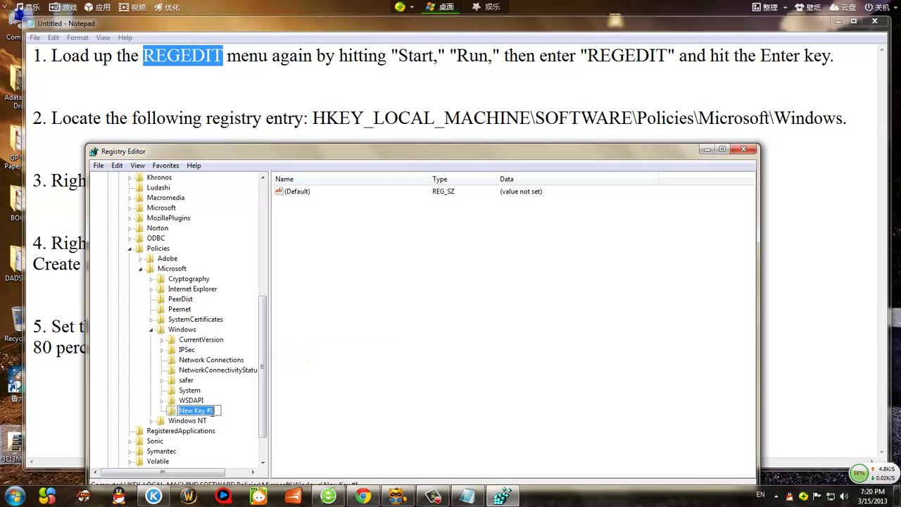
{"action": "left_click_drag", "start_coordinate": [337, 151], "coordinate": [429, 220]}
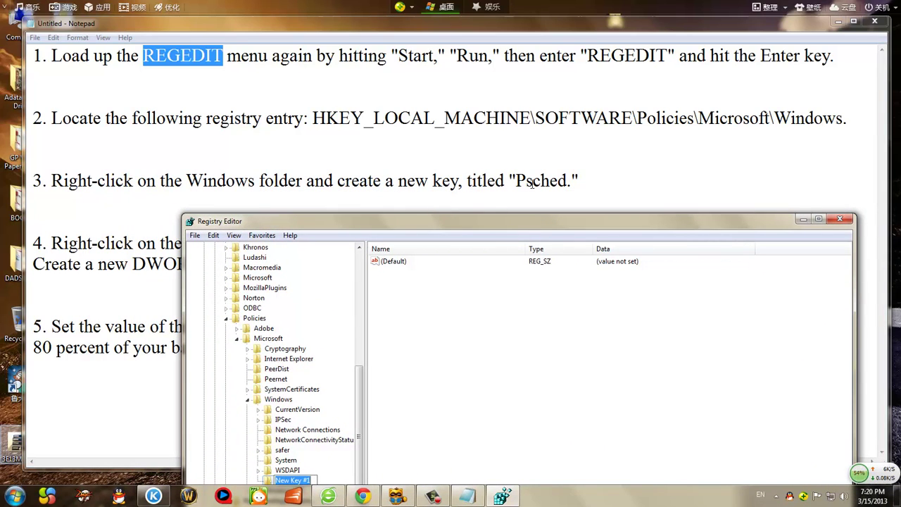
{"action": "left_click_drag", "start_coordinate": [516, 181], "coordinate": [567, 181]}
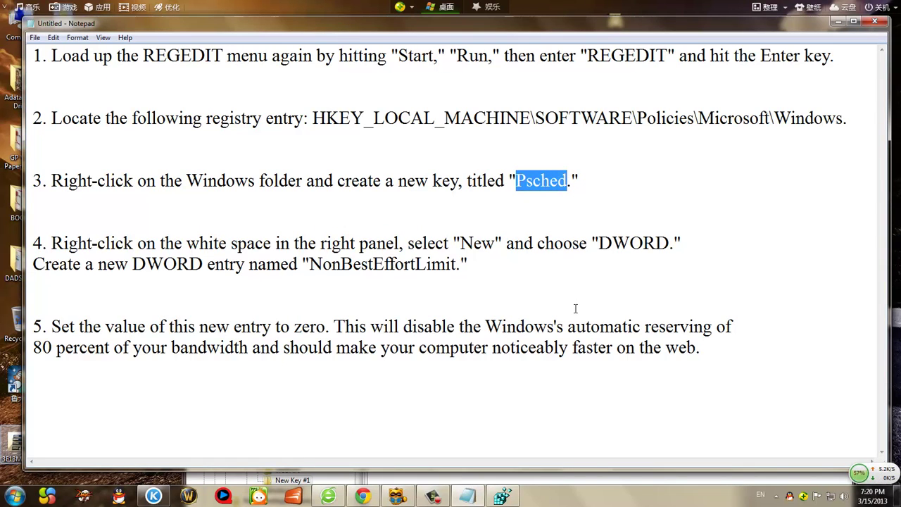
{"action": "left_click", "coordinate": [532, 478]}
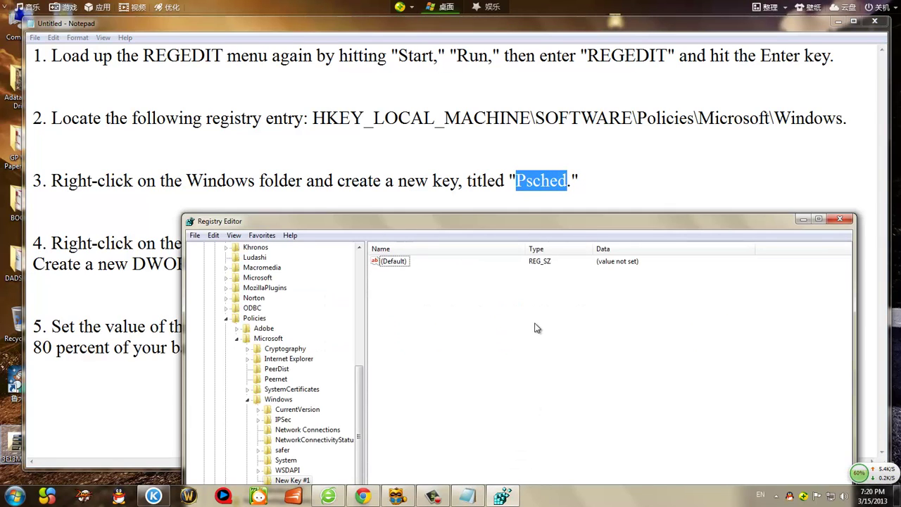
{"action": "left_click_drag", "start_coordinate": [523, 224], "coordinate": [488, 108]}
Step: Rename New Key #1 to Psched
{"action": "right_click", "coordinate": [260, 364]}
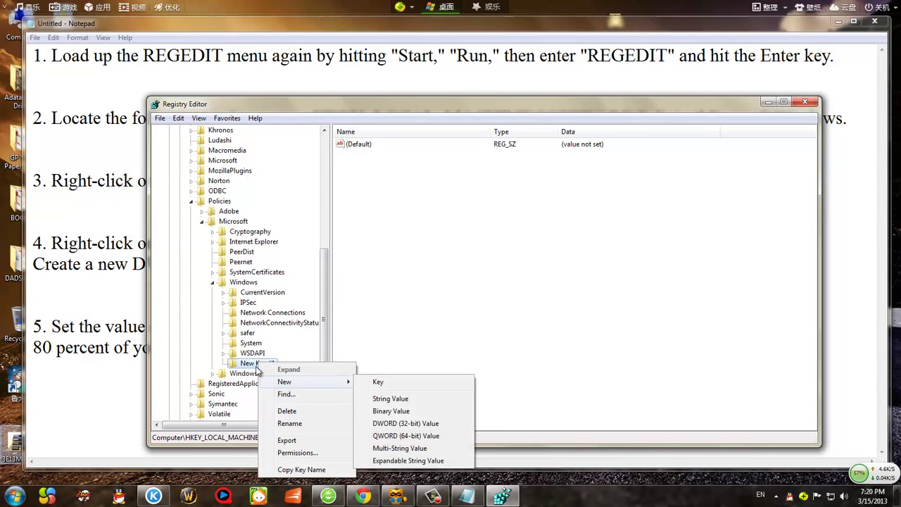
{"action": "left_click", "coordinate": [255, 367]}
{"action": "right_click", "coordinate": [255, 366]}
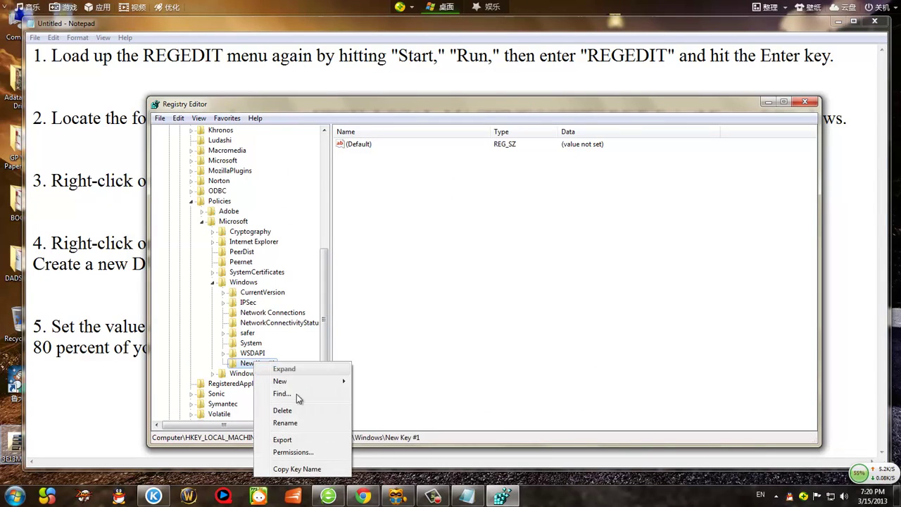
{"action": "left_click", "coordinate": [289, 422]}
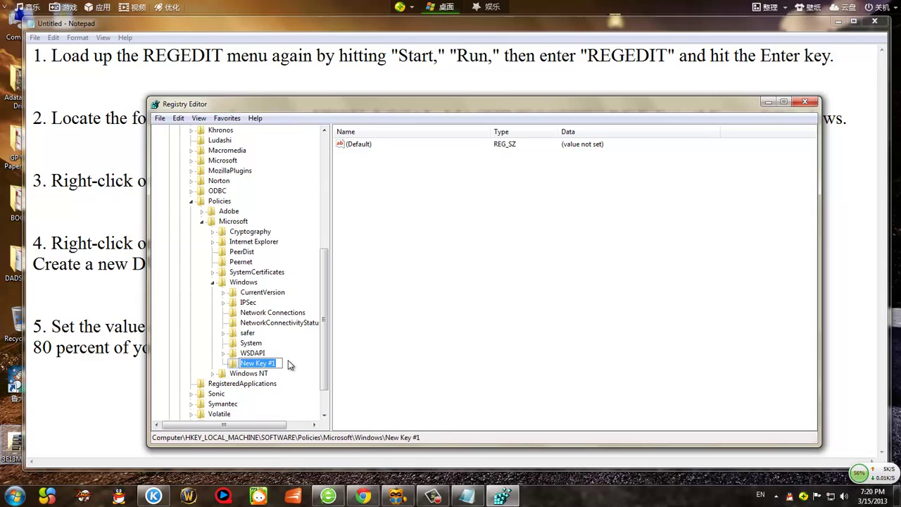
{"action": "type", "text": "Psched"}
{"action": "key", "text": "Return"}
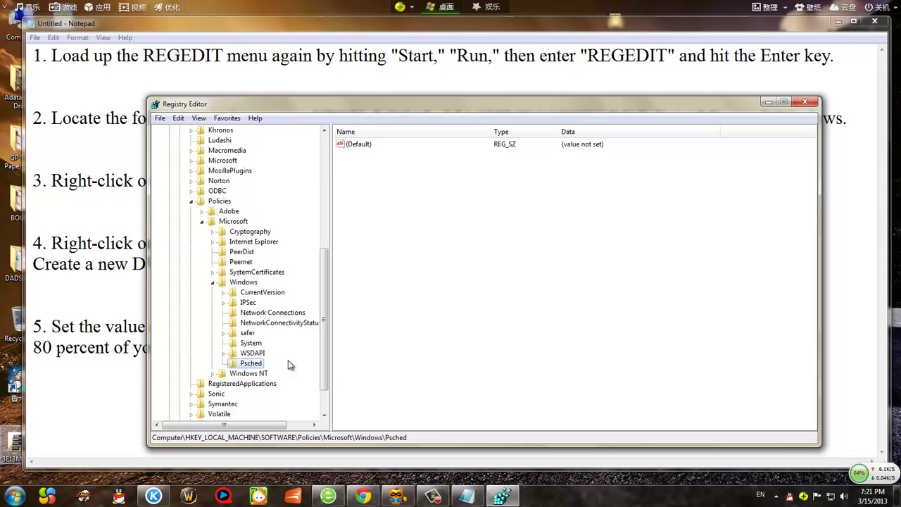
{"action": "mouse_move", "coordinate": [385, 110]}
{"action": "left_mouse_down"}
{"action": "mouse_move", "coordinate": [549, 224]}
{"action": "mouse_move", "coordinate": [527, 355]}
{"action": "mouse_move", "coordinate": [461, 362]}
{"action": "mouse_move", "coordinate": [412, 328]}
{"action": "mouse_move", "coordinate": [387, 115]}
{"action": "left_mouse_up"}
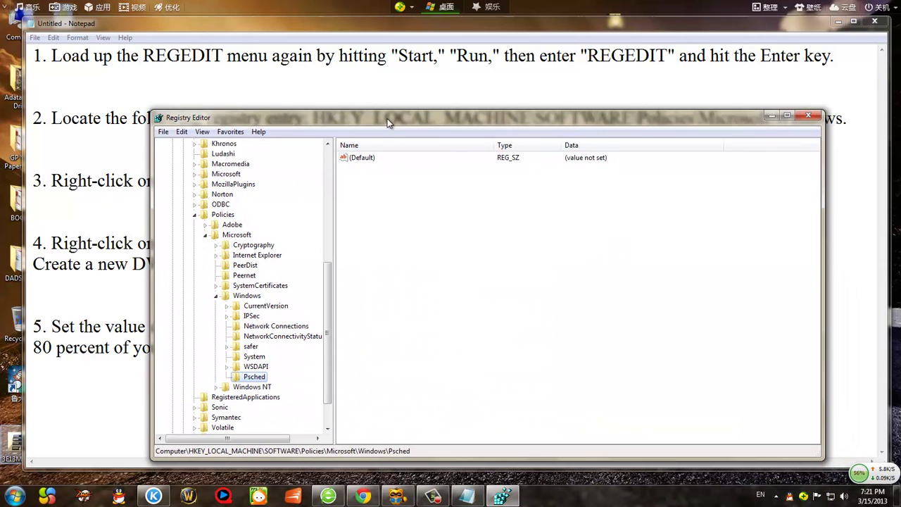
Step: Create a DWORD (32-bit) value named NonBestEffortLimit in the Psched key
{"action": "right_click", "coordinate": [404, 220]}
{"action": "left_click", "coordinate": [429, 222]}
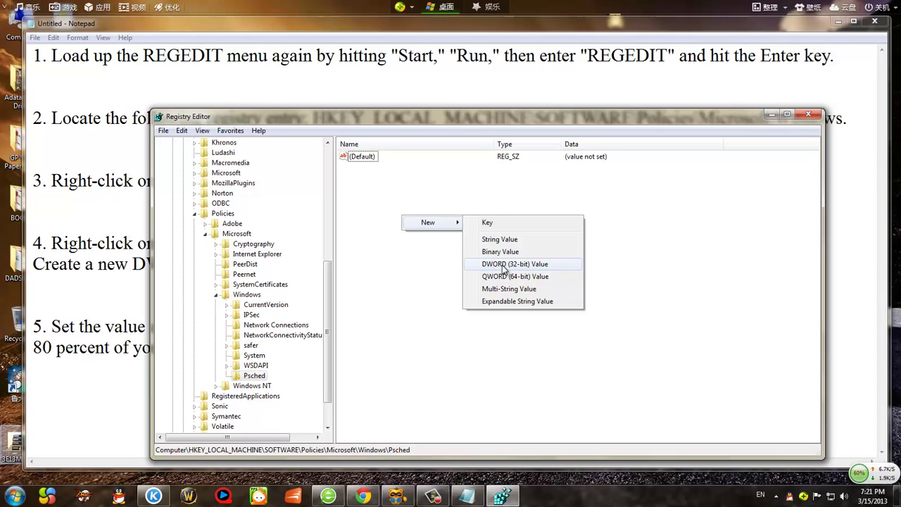
{"action": "left_click", "coordinate": [507, 266]}
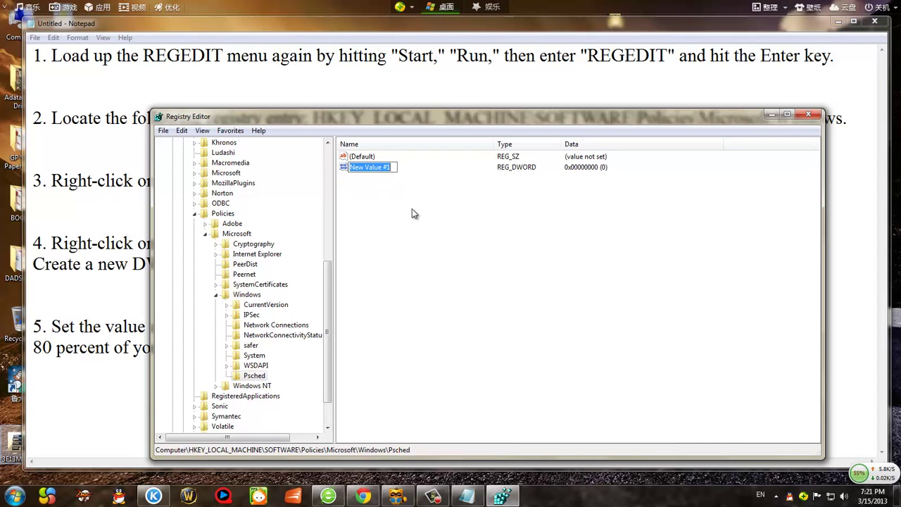
{"action": "type", "text": "NonB"}
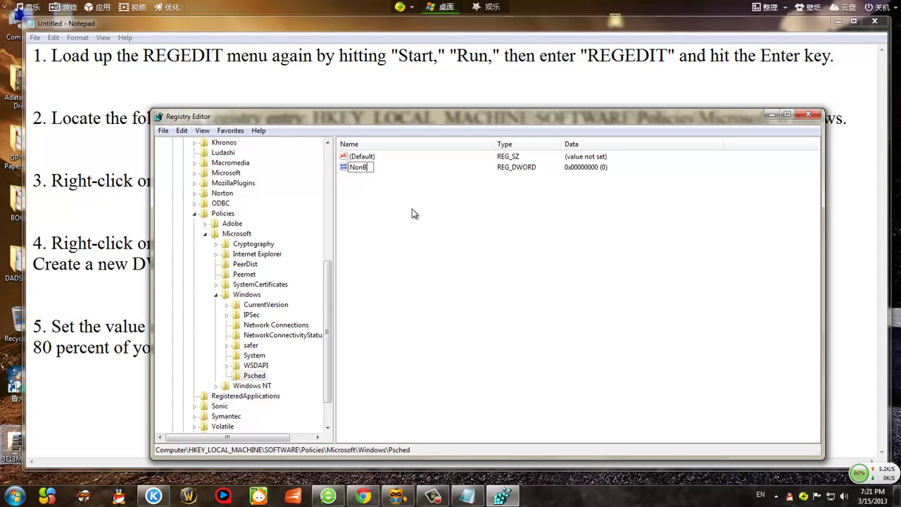
{"action": "type", "text": "estEffortLimit"}
{"action": "key", "text": "Return"}
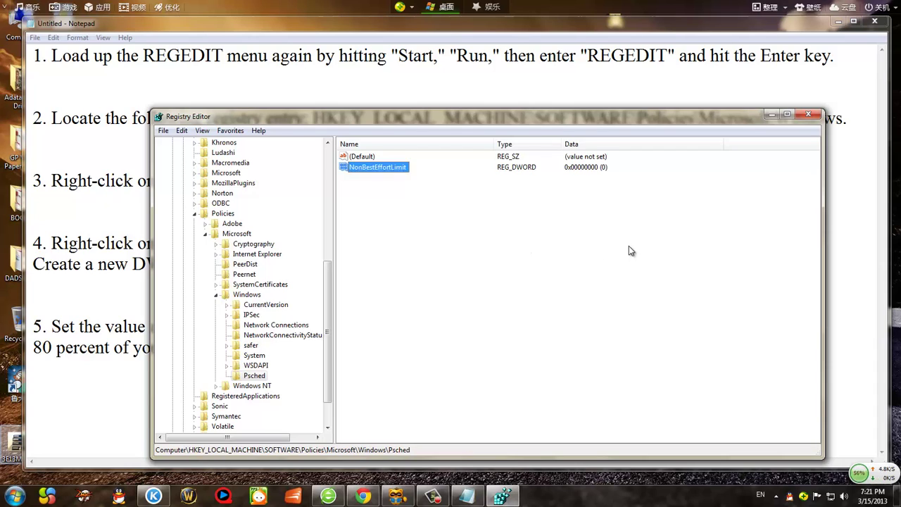
{"action": "left_click", "coordinate": [438, 251]}
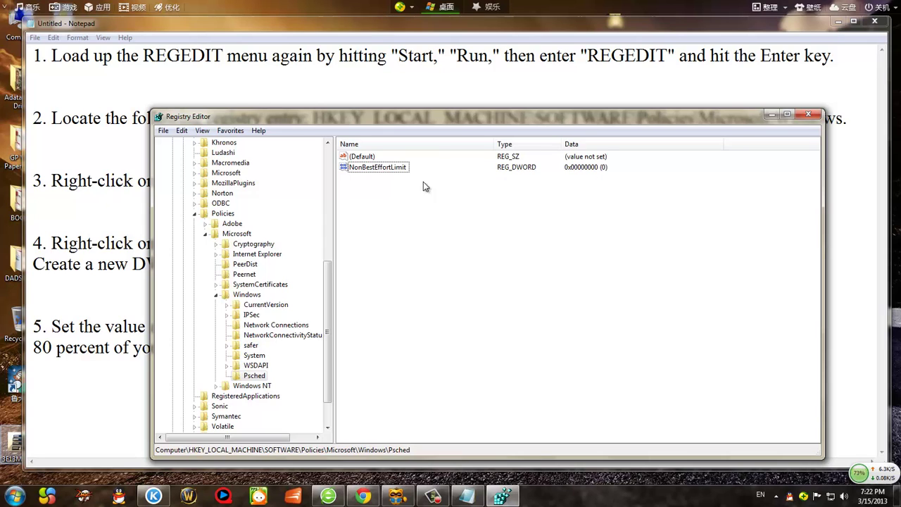
Step: Open NonBestEffortLimit in the Modify dialog and confirm its value data is 0
{"action": "right_click", "coordinate": [373, 166]}
{"action": "left_click", "coordinate": [405, 172]}
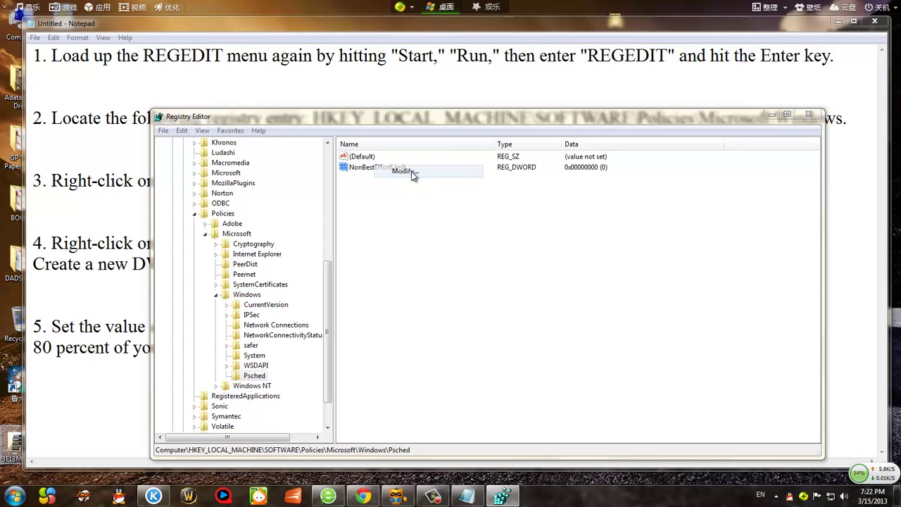
{"action": "left_click", "coordinate": [207, 222]}
{"action": "double_click", "coordinate": [200, 224]}
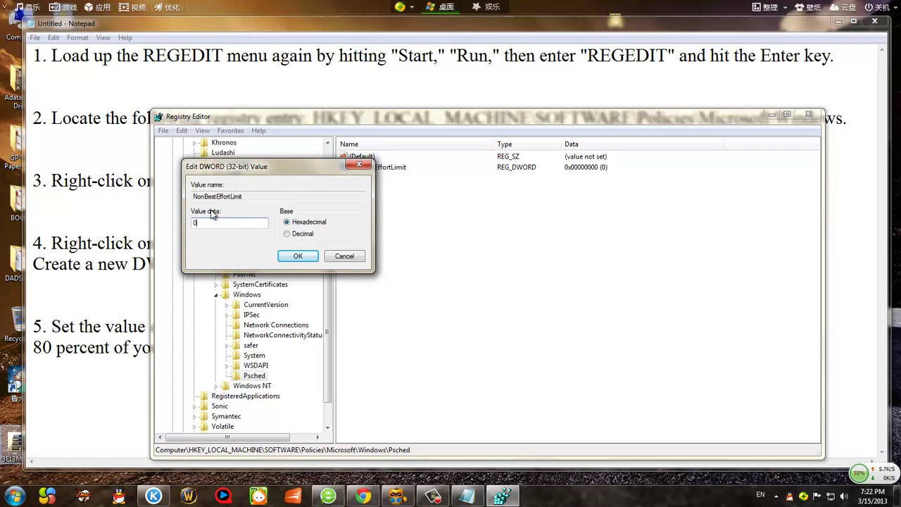
{"action": "left_click", "coordinate": [298, 256]}
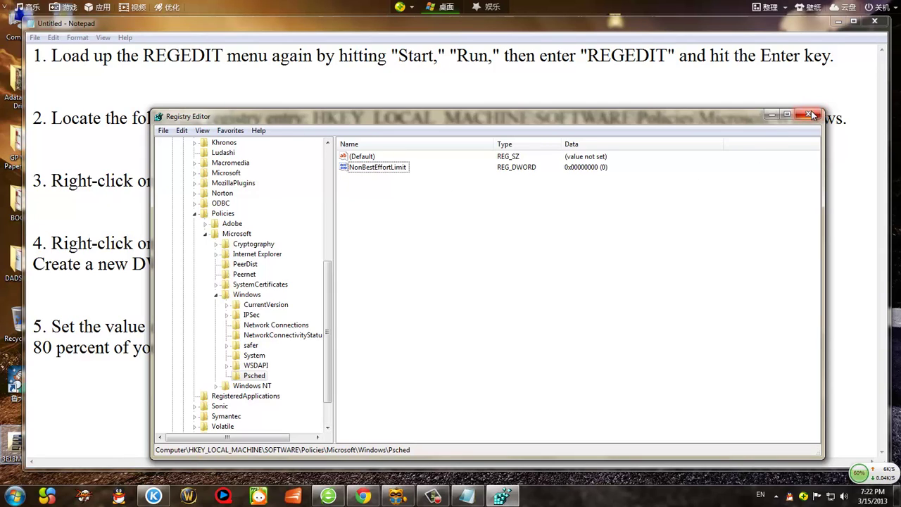
Step: Close Registry Editor and deselect Psched in the Notepad guide
{"action": "left_click", "coordinate": [808, 116]}
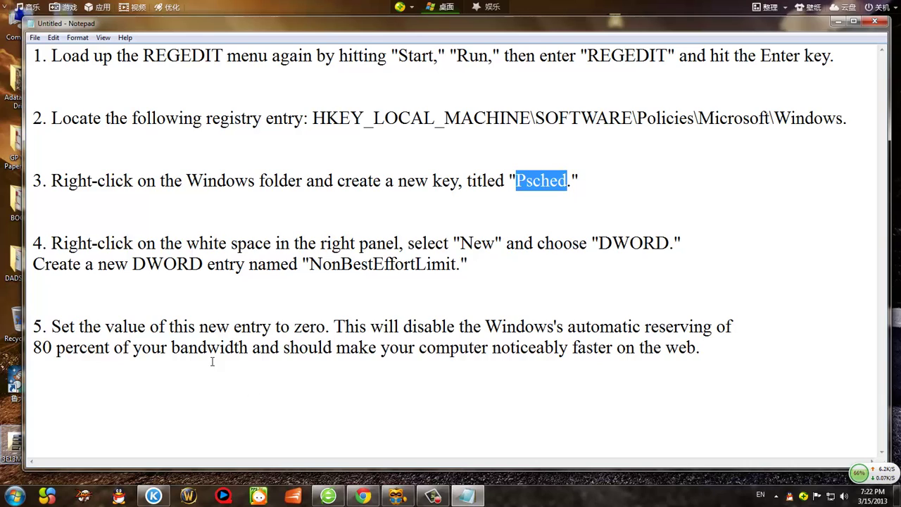
{"action": "left_click", "coordinate": [664, 210]}
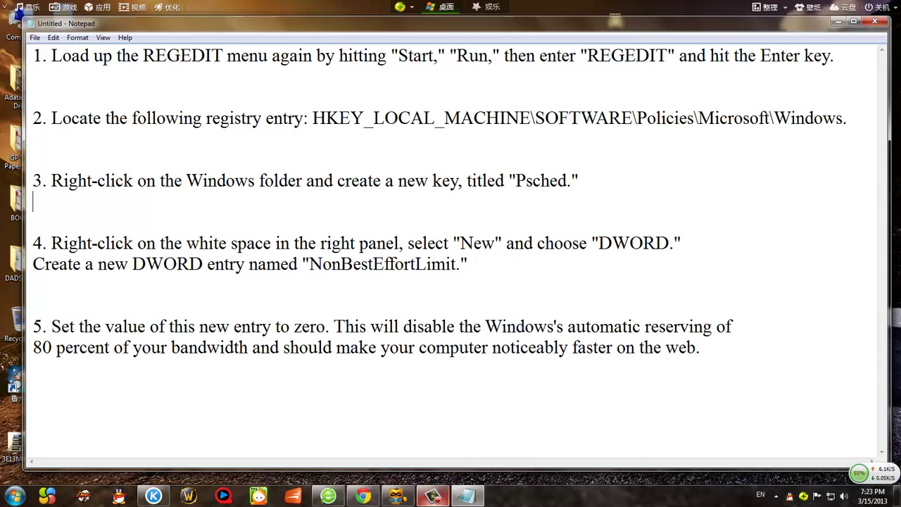
Step: Relaunch Registry Editor by searching regedit from Start
{"action": "left_click", "coordinate": [15, 495]}
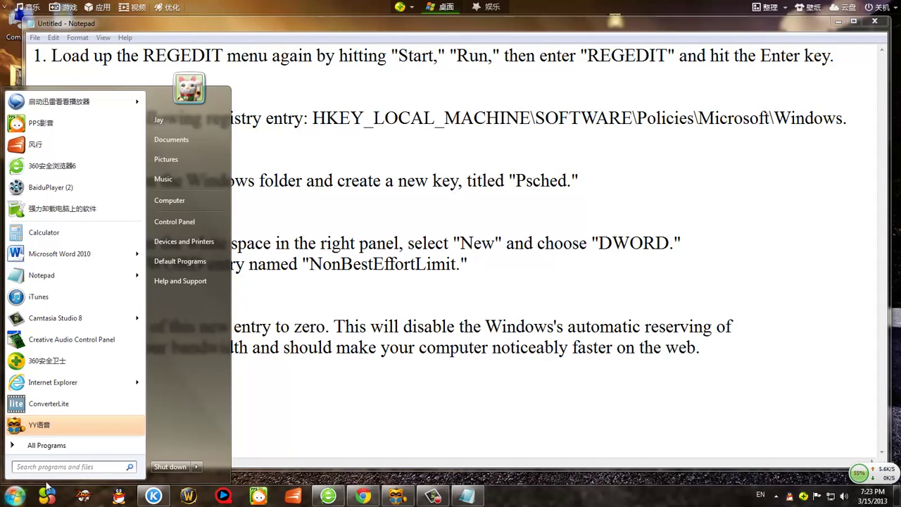
{"action": "type", "text": "regedit"}
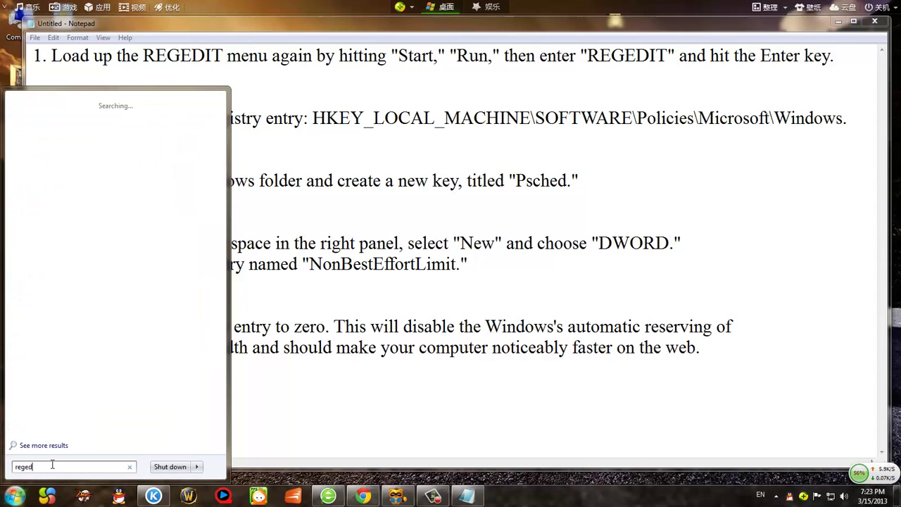
{"action": "key", "text": "Return"}
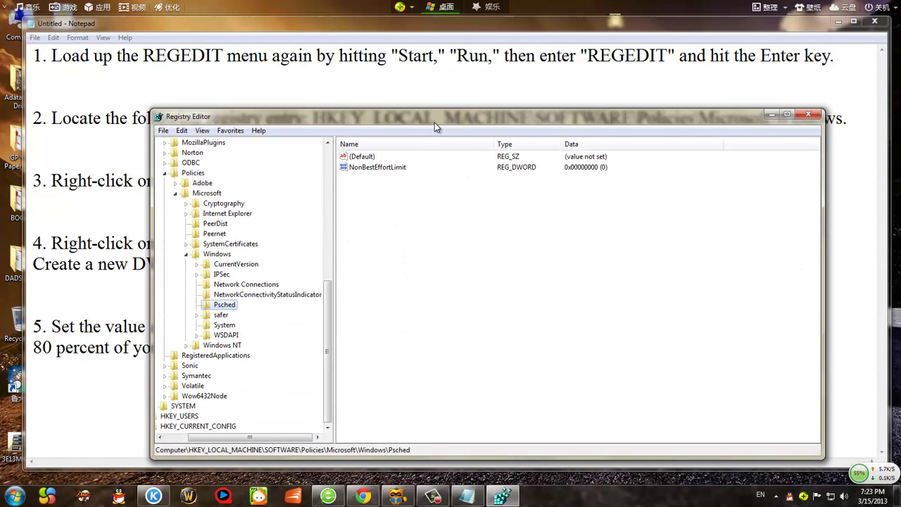
Step: Collapse Policies and HKEY_LOCAL_MACHINE, then bring the Notepad guide back in front
{"action": "left_click", "coordinate": [165, 173]}
{"action": "scroll", "coordinate": [233, 205], "scroll_direction": "up", "scroll_amount": 3}
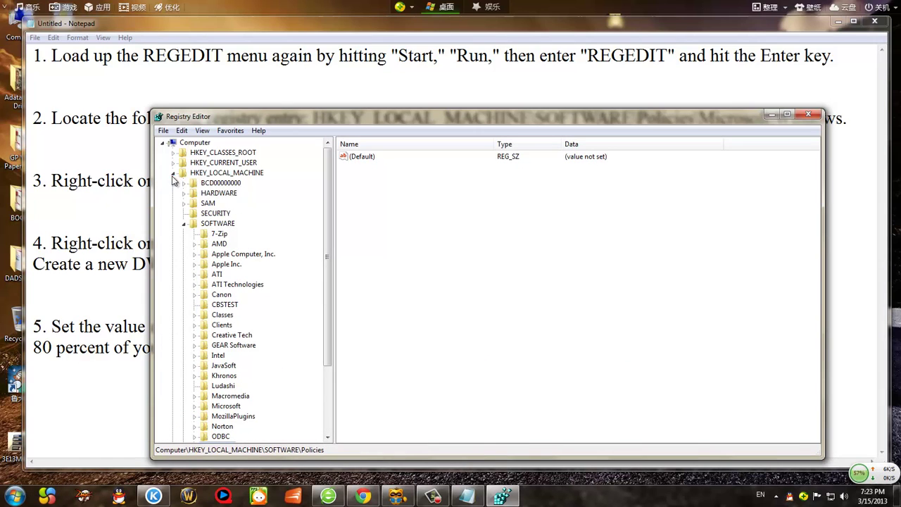
{"action": "left_click", "coordinate": [173, 173]}
{"action": "left_click", "coordinate": [499, 89]}
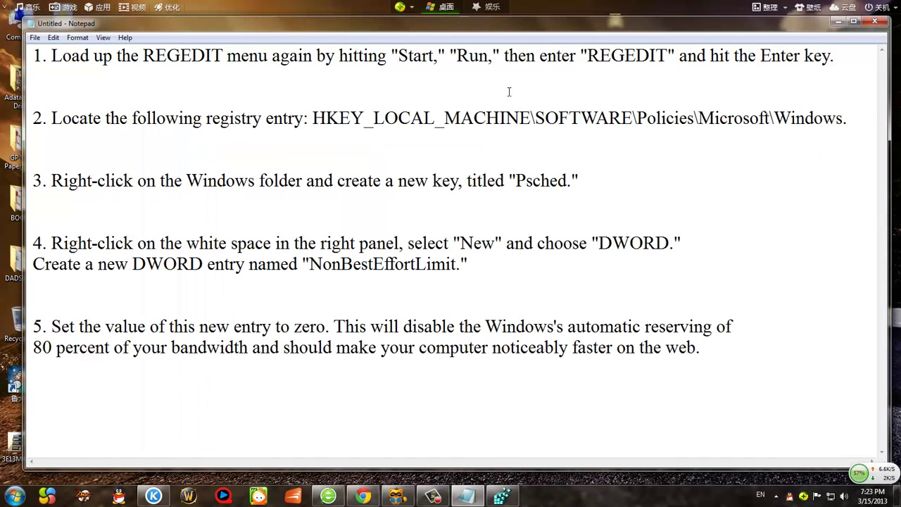
Step: Highlight the registry path in step 2, then expand HKEY_LOCAL_MACHINE
{"action": "left_click_drag", "start_coordinate": [312, 118], "coordinate": [813, 118]}
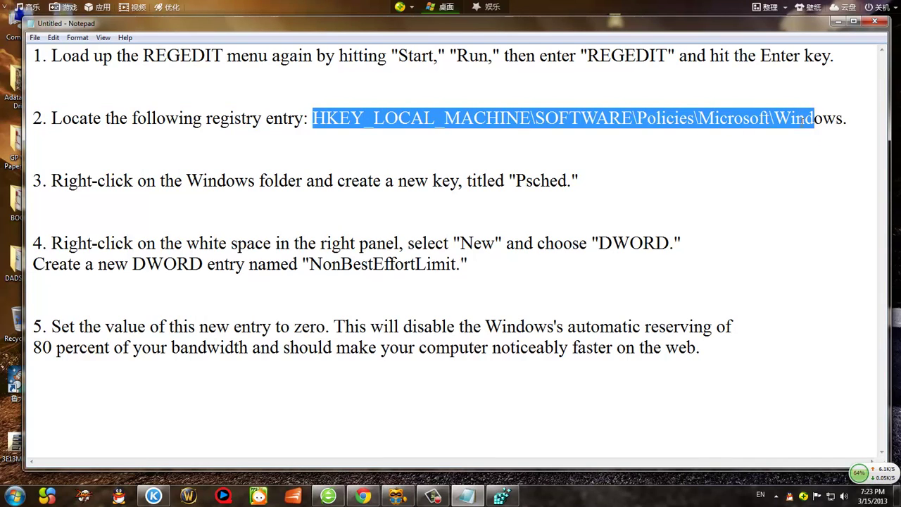
{"action": "left_click", "coordinate": [653, 169]}
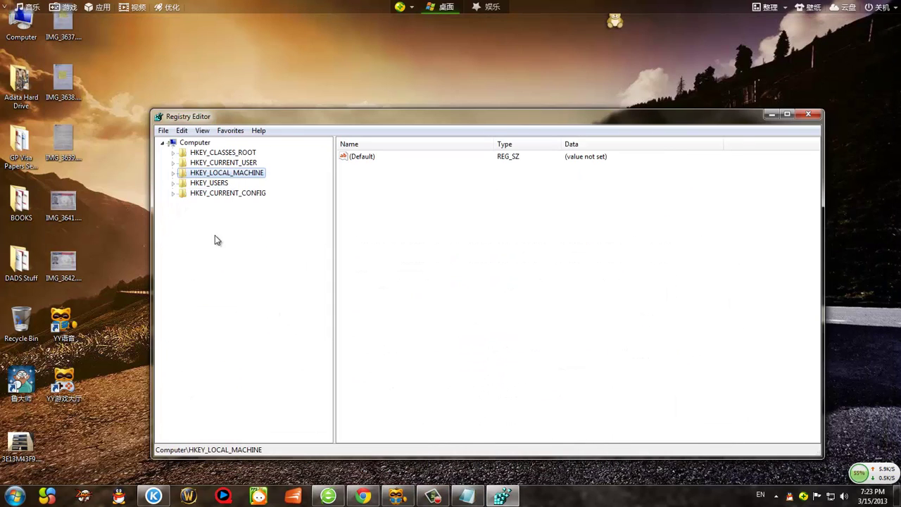
{"action": "left_click", "coordinate": [173, 172]}
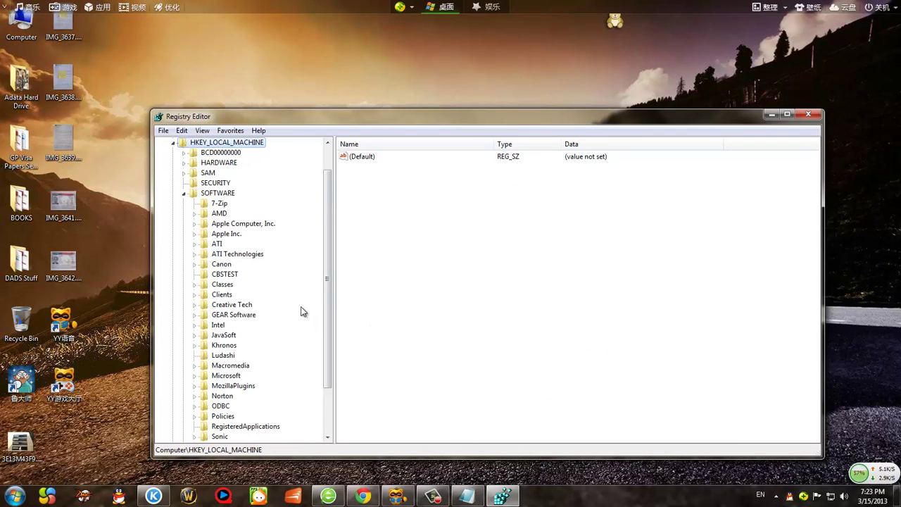
{"action": "scroll", "coordinate": [304, 311], "scroll_direction": "down", "scroll_amount": 2}
{"action": "scroll", "coordinate": [207, 328], "scroll_direction": "up", "scroll_amount": 2}
{"action": "scroll", "coordinate": [237, 310], "scroll_direction": "down", "scroll_amount": 2}
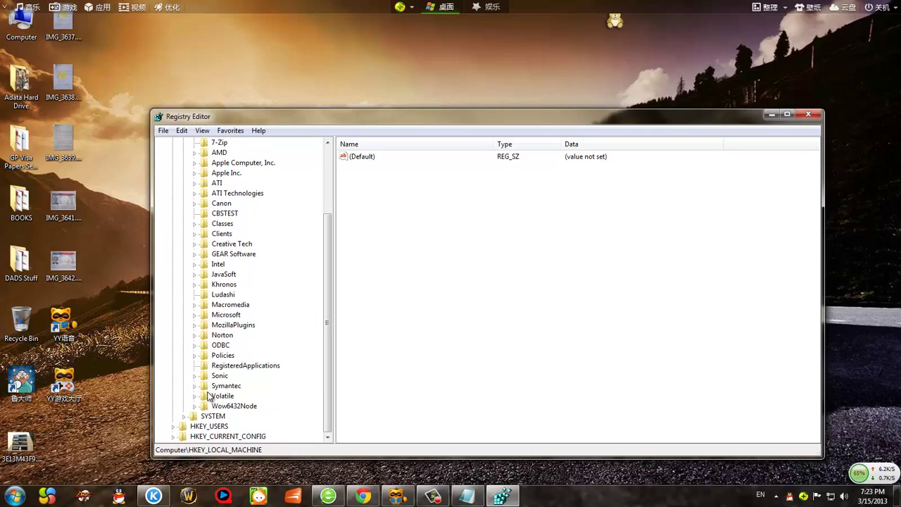
Step: Expand SOFTWARE\Microsoft, browse its subkeys, then minimize Registry Editor back to Notepad
{"action": "left_click", "coordinate": [195, 315]}
{"action": "scroll", "coordinate": [242, 337], "scroll_direction": "down", "scroll_amount": 1}
{"action": "scroll", "coordinate": [241, 336], "scroll_direction": "down", "scroll_amount": 6}
{"action": "scroll", "coordinate": [240, 336], "scroll_direction": "down", "scroll_amount": 12}
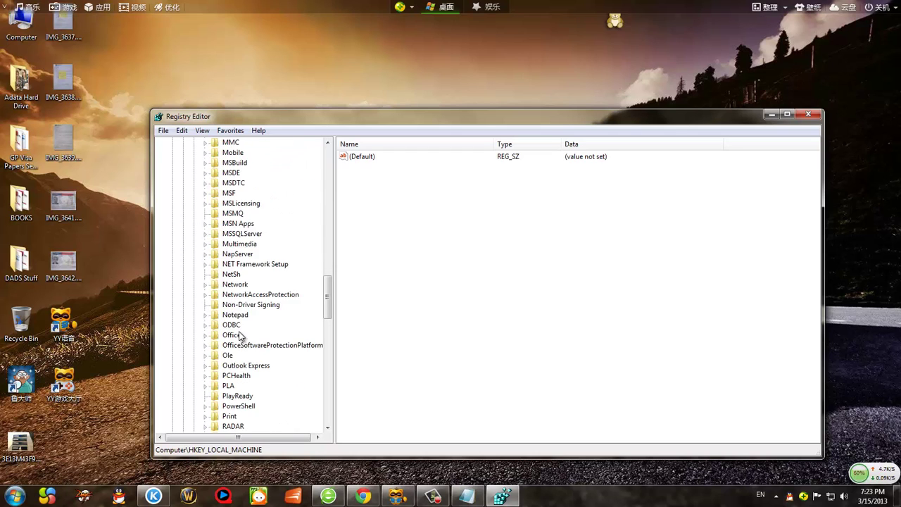
{"action": "scroll", "coordinate": [241, 336], "scroll_direction": "down", "scroll_amount": 2}
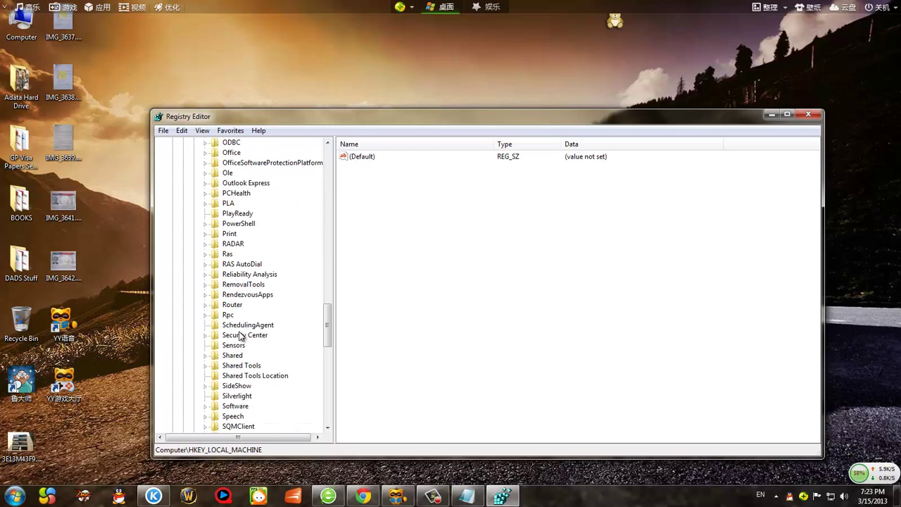
{"action": "left_click", "coordinate": [501, 496]}
{"action": "left_click", "coordinate": [468, 496]}
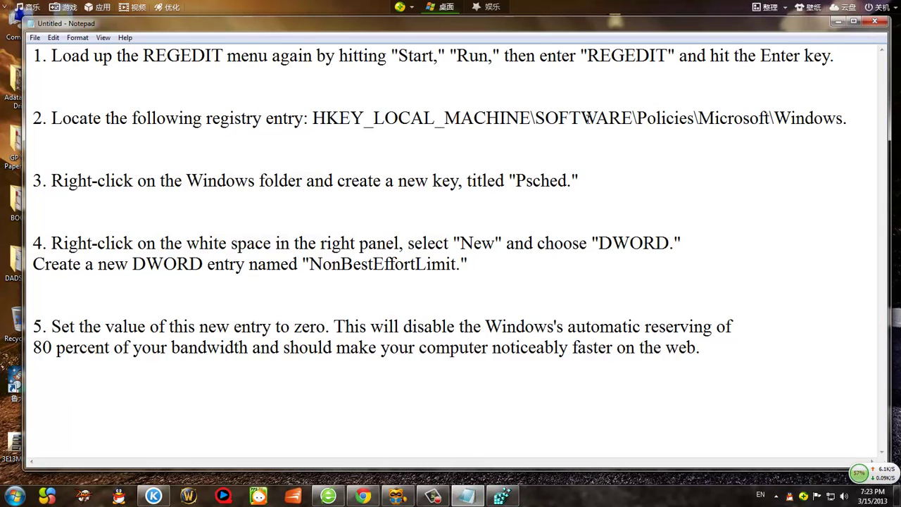
{"action": "left_click_drag", "start_coordinate": [769, 117], "coordinate": [844, 121]}
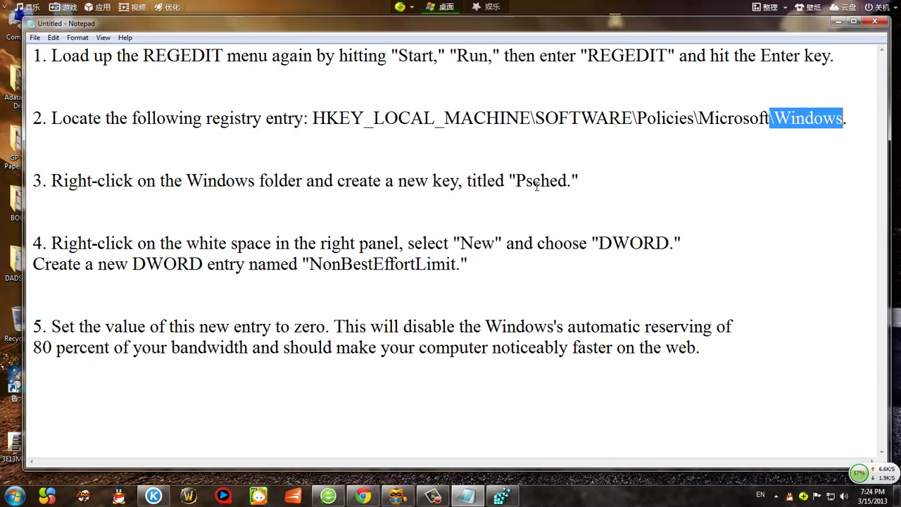
{"action": "left_click_drag", "start_coordinate": [517, 180], "coordinate": [570, 181]}
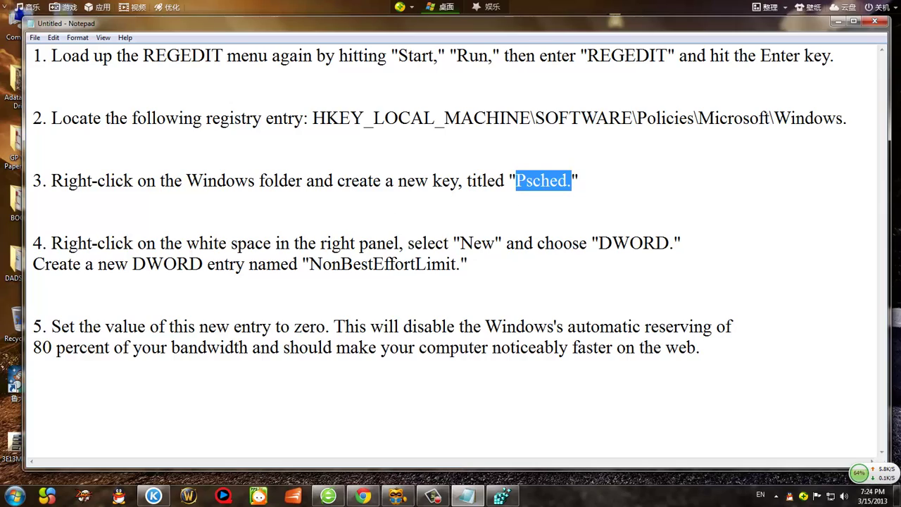
{"action": "left_click", "coordinate": [456, 498]}
{"action": "left_click", "coordinate": [502, 496]}
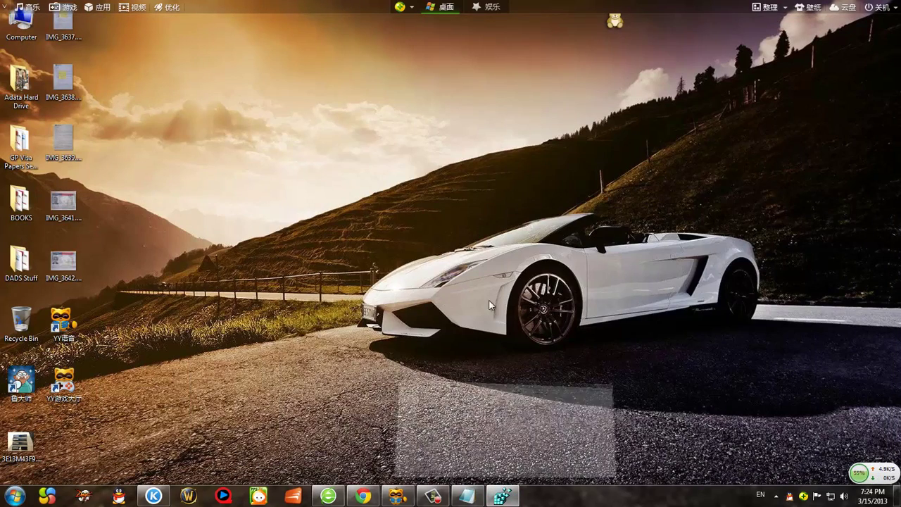
{"action": "left_click", "coordinate": [465, 496]}
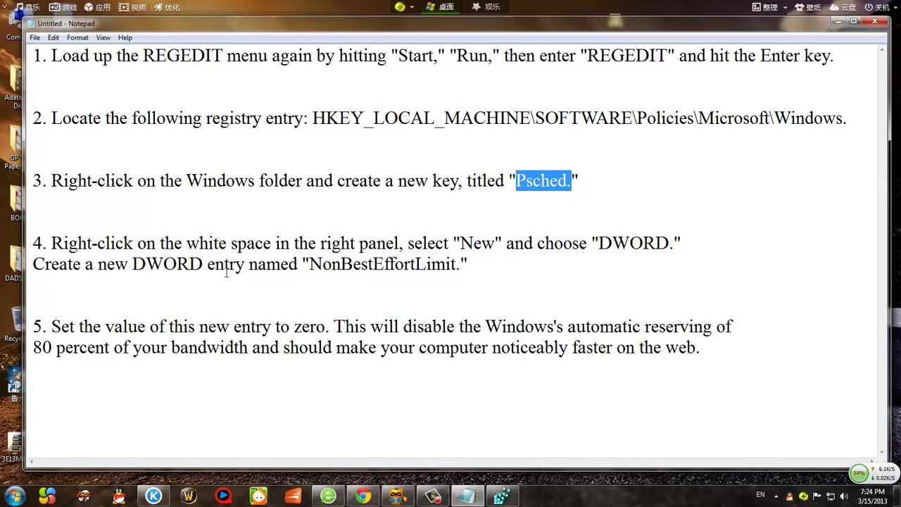
{"action": "left_click_drag", "start_coordinate": [300, 266], "coordinate": [473, 271]}
{"action": "key", "text": "ctrl+c"}
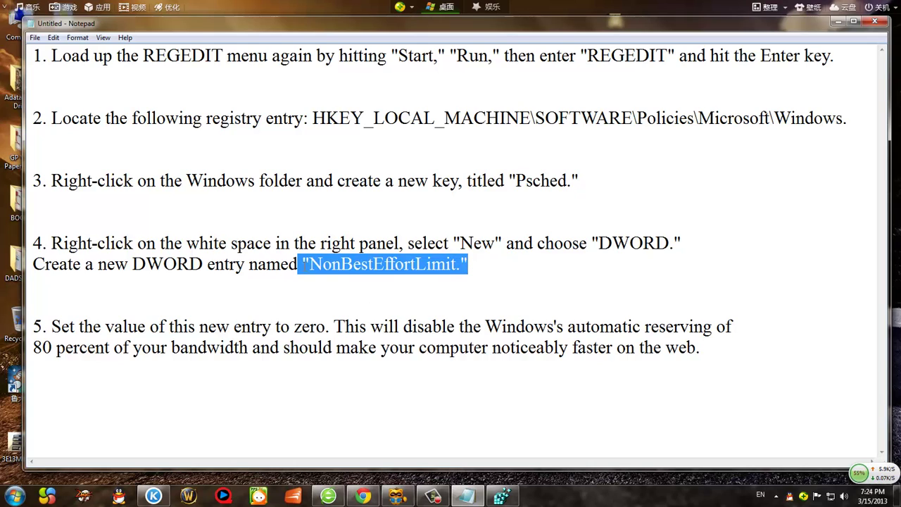
{"action": "left_click", "coordinate": [481, 284]}
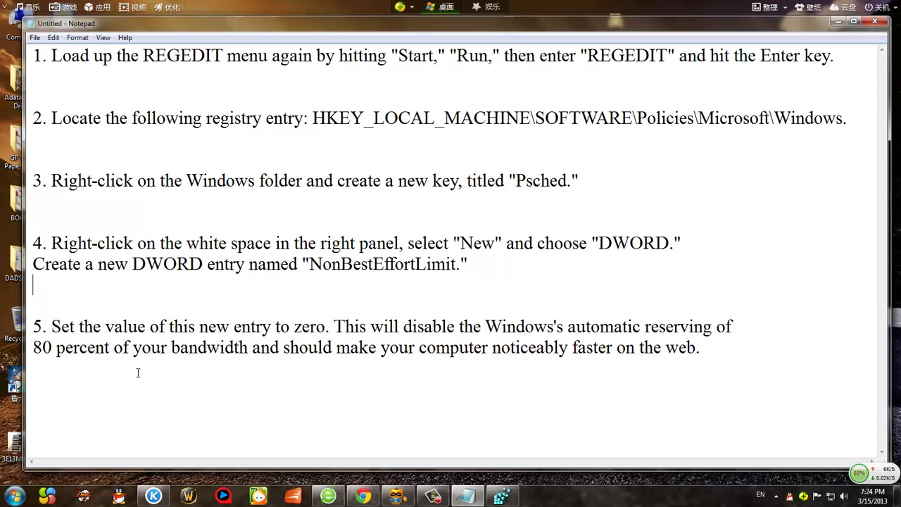